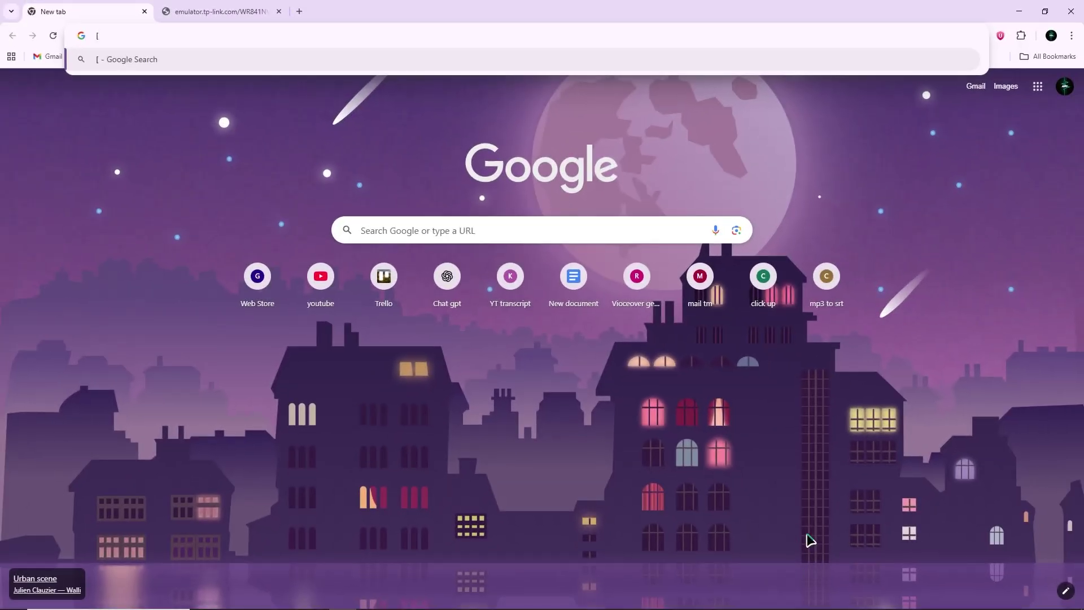
- Enter 192.168.1.1 from the new tab page to load the TP-Link router login page
{"action": "key", "text": "BackSpace"}
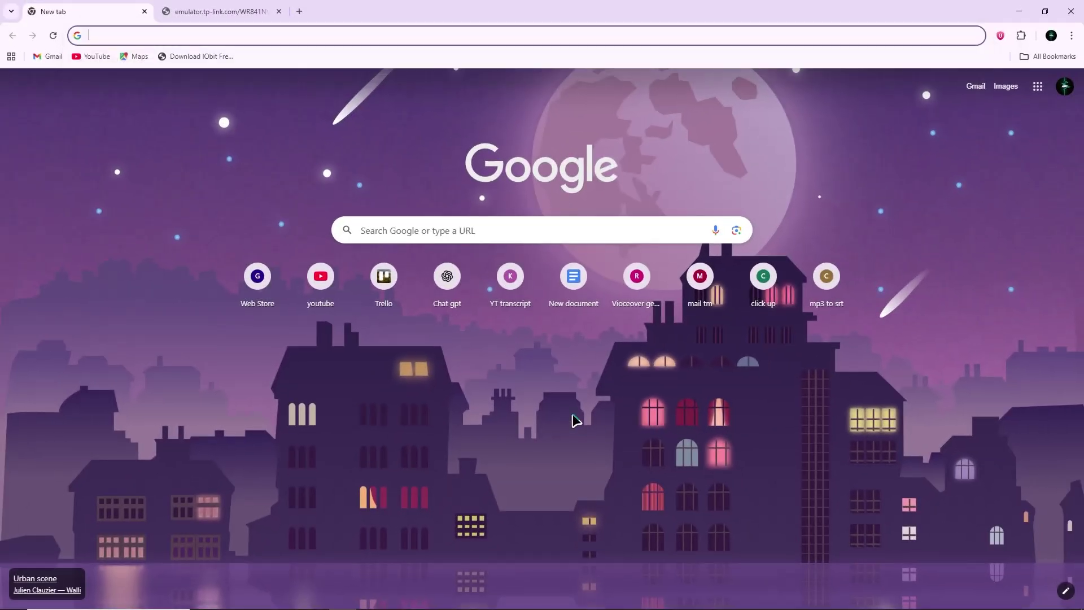
{"action": "left_click", "coordinate": [483, 232]}
{"action": "type", "text": "192"}
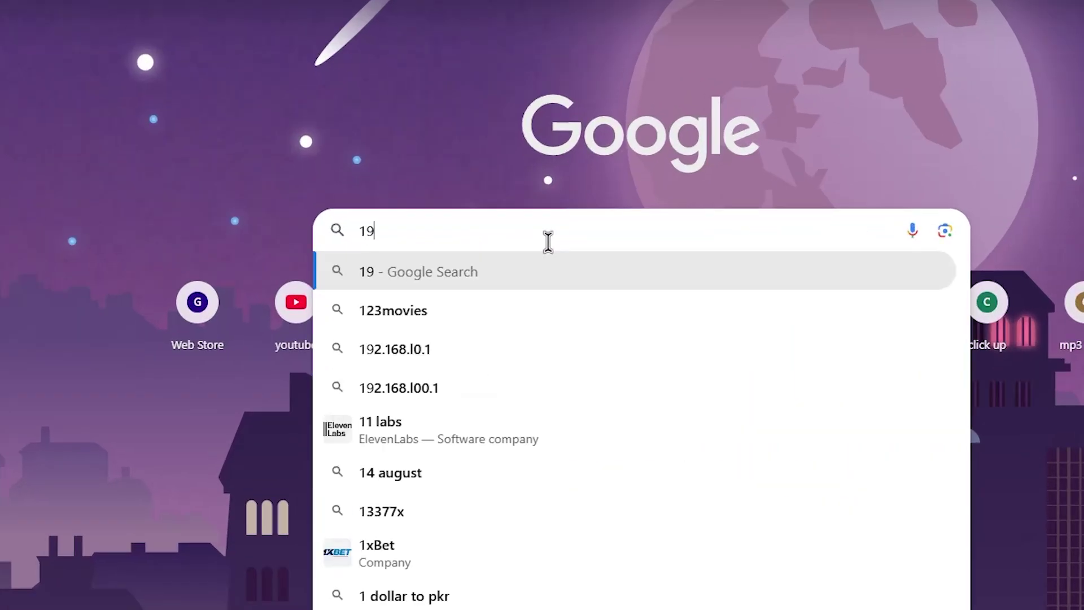
{"action": "type", "text": ".16"}
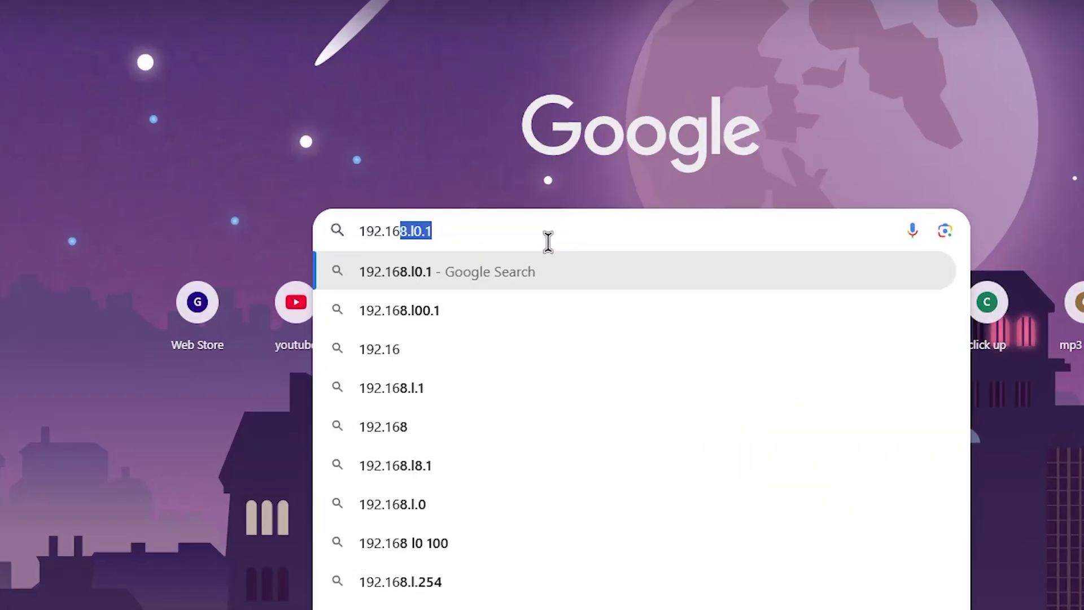
{"action": "type", "text": "8.1"}
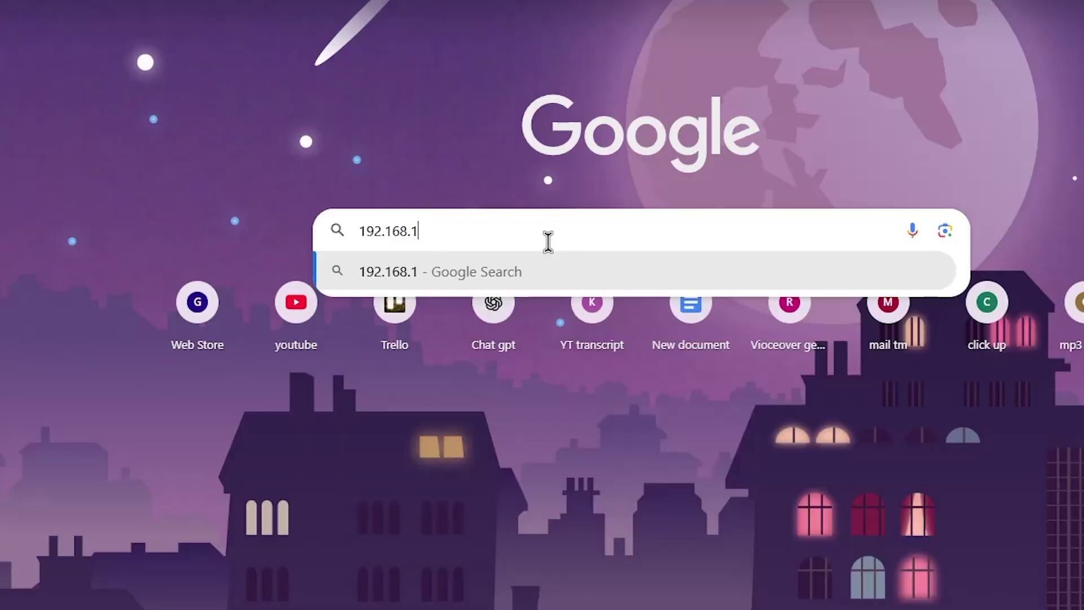
{"action": "type", "text": ".1"}
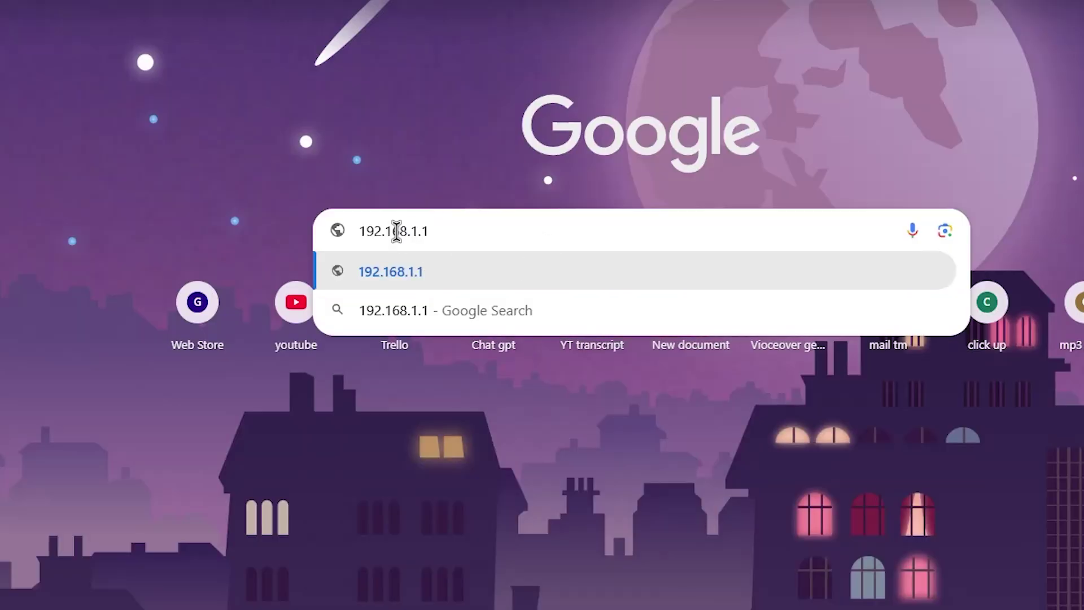
{"action": "key", "text": "Return"}
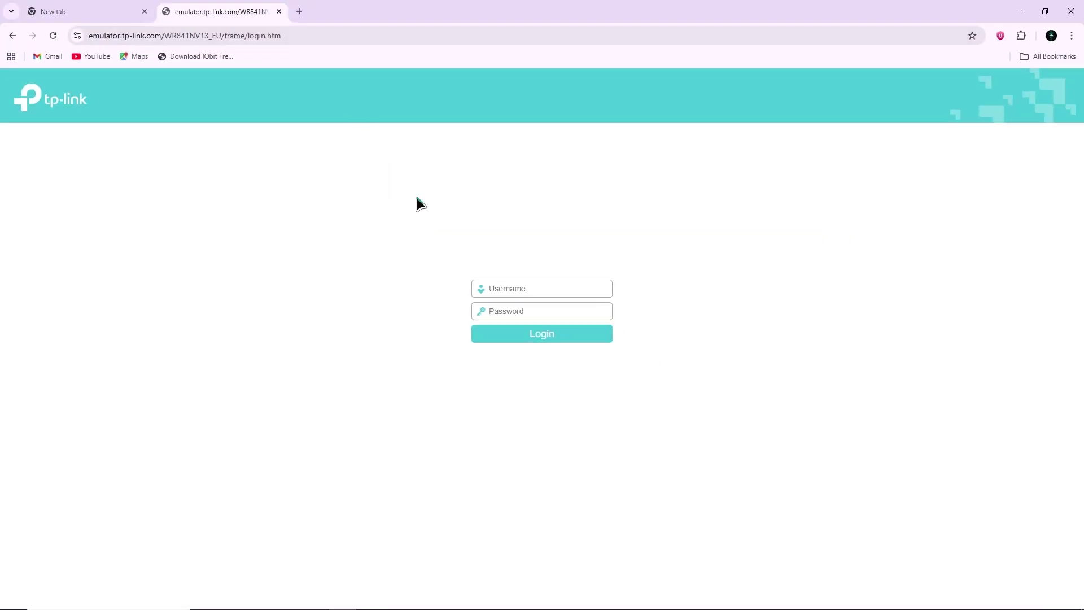